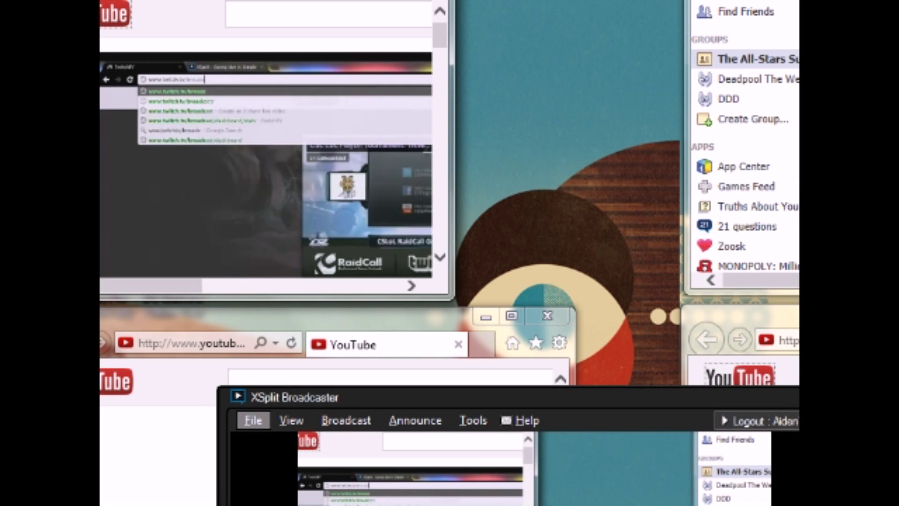
Shrink the YouTube browser window and arrange it beside the Facebook window across the upper part of the desktop
drag(40, 0, 103, 0)
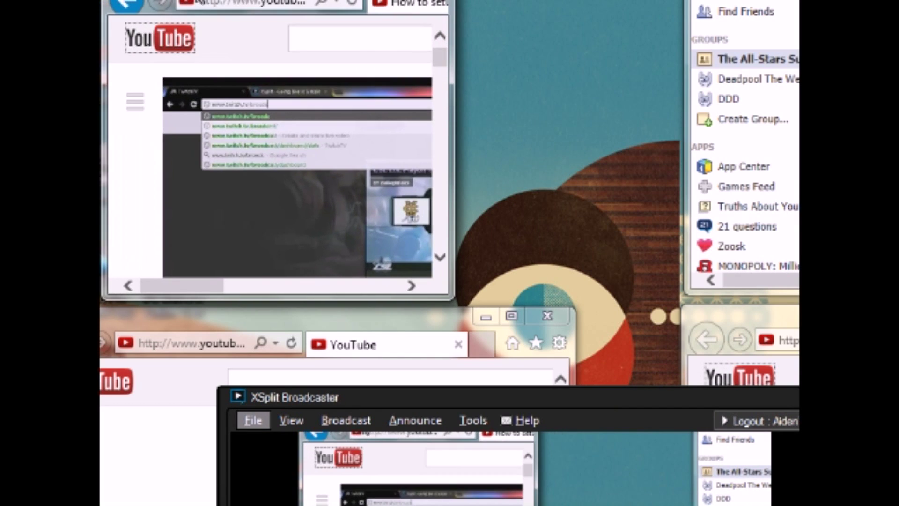
drag(197, 0, 304, 43)
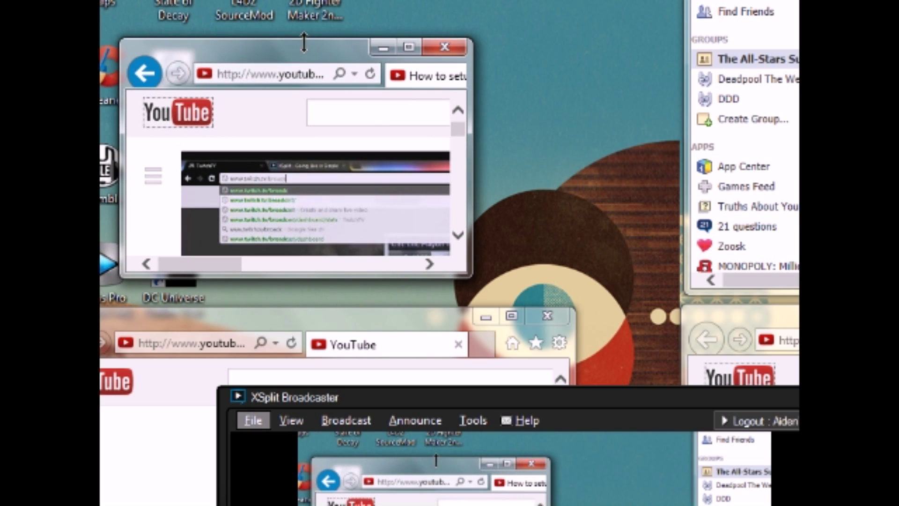
drag(115, 33, 156, 46)
drag(279, 73, 232, 39)
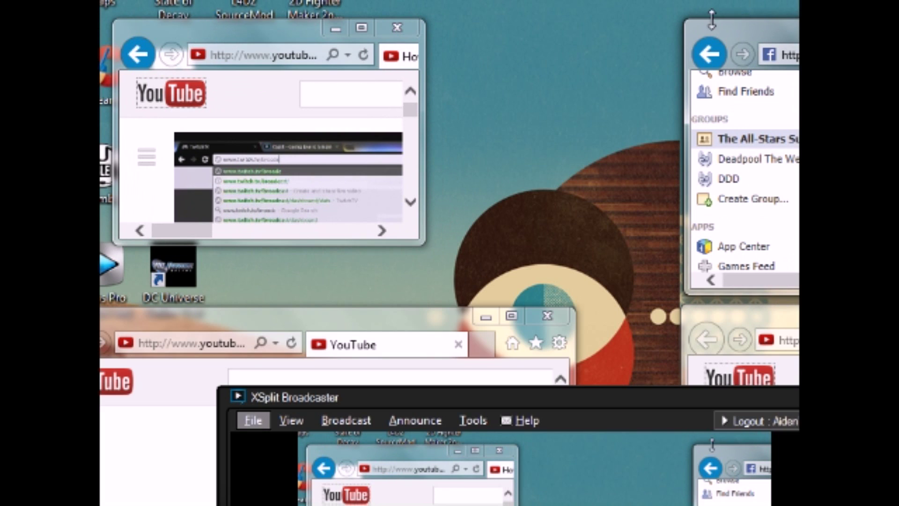
drag(684, 20, 798, 28)
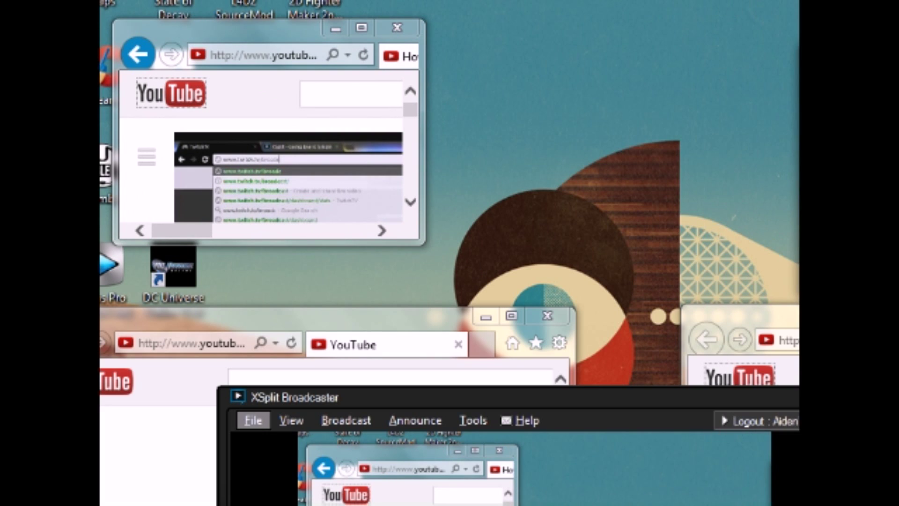
drag(898, 21, 705, 18)
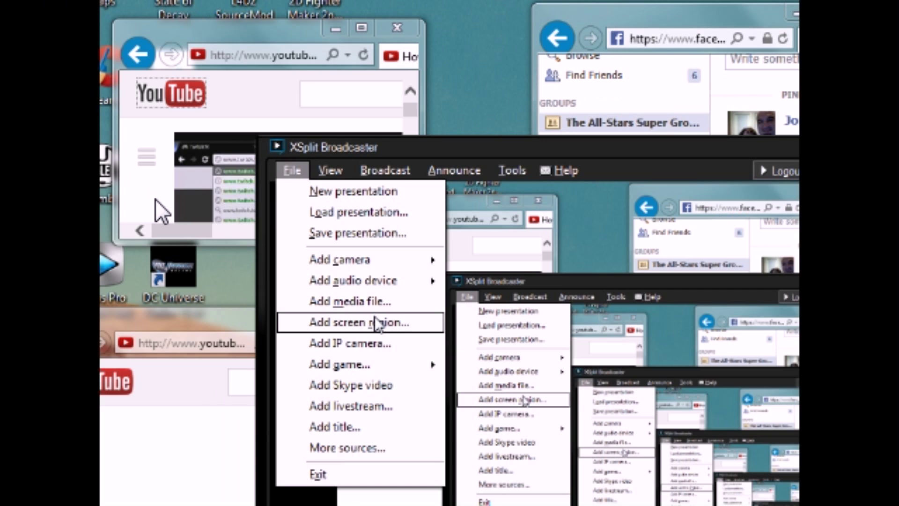
Add a screen region source covering the full 1366 x 768 desktop to the current scene
click(379, 323)
click(384, 327)
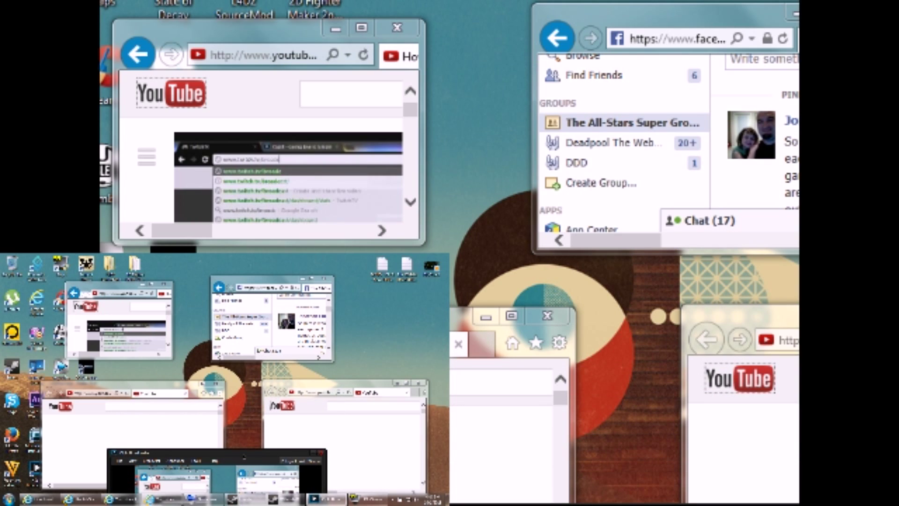
drag(303, 448, 303, 446)
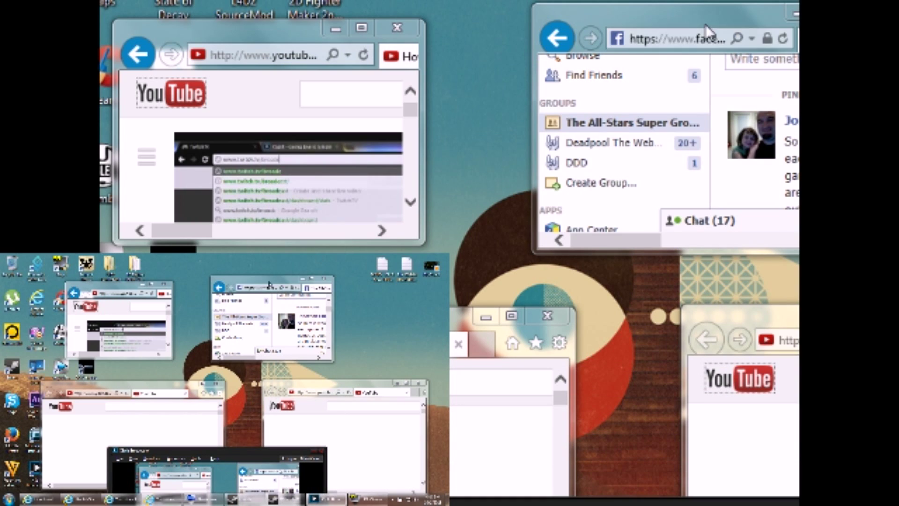
Reposition the Facebook window and close the two remaining YouTube browser windows
drag(699, 16, 590, 8)
drag(282, 36, 258, 17)
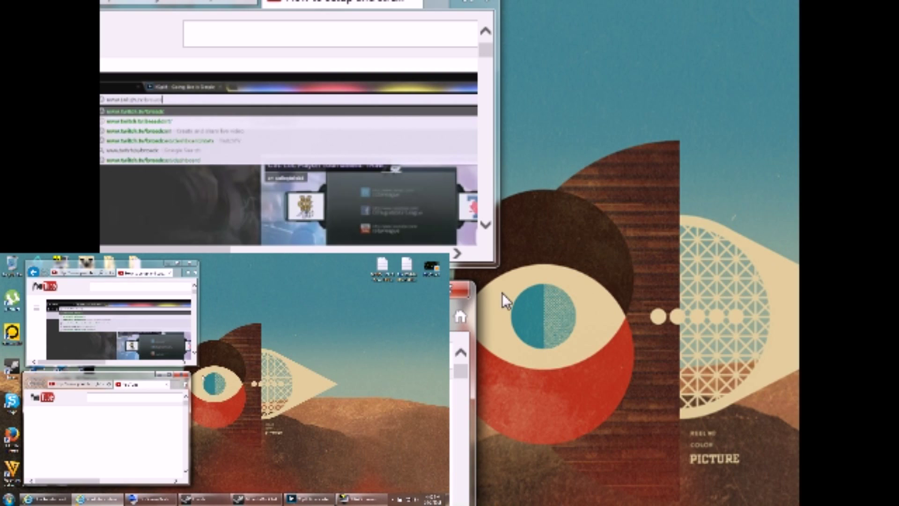
click(457, 291)
click(190, 265)
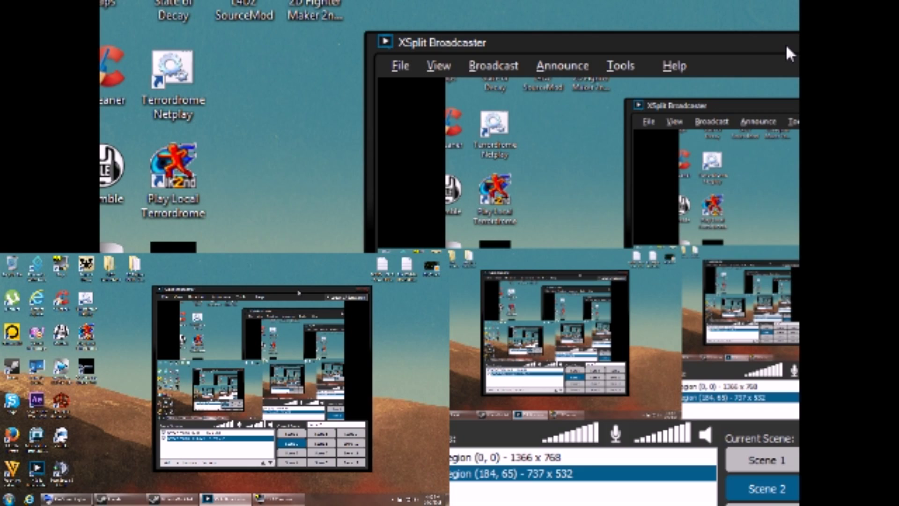
drag(787, 46, 810, 46)
click(427, 66)
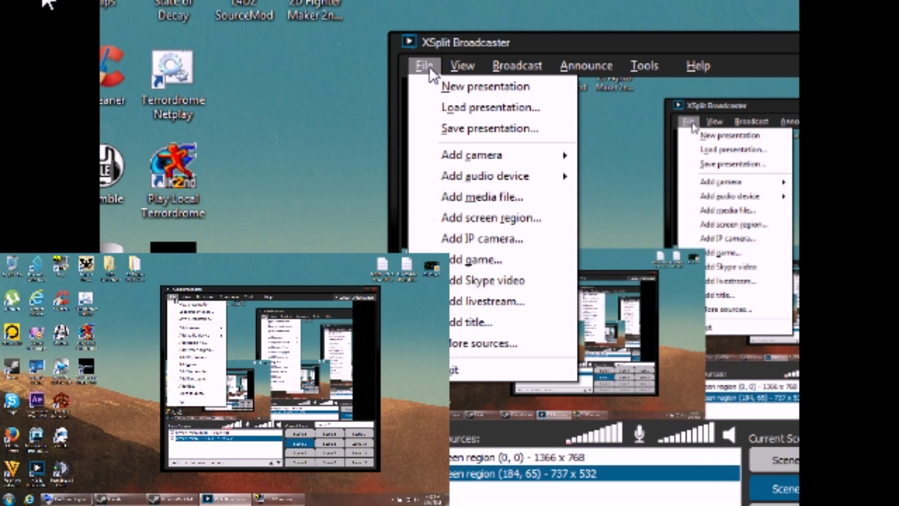
click(504, 302)
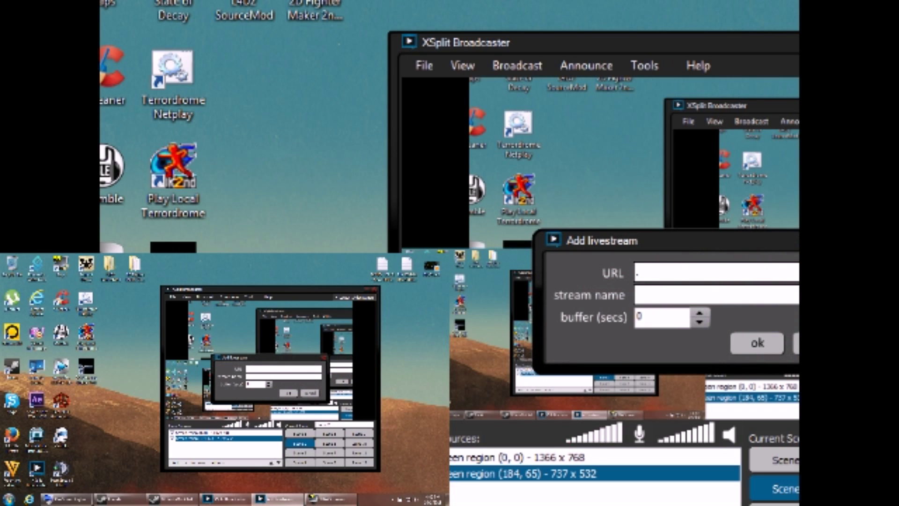
click(757, 343)
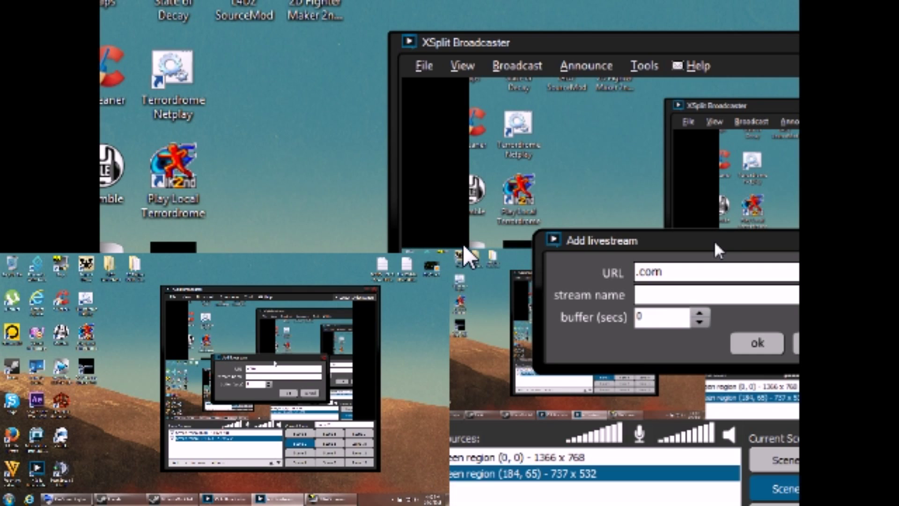
key(ctrl+a)
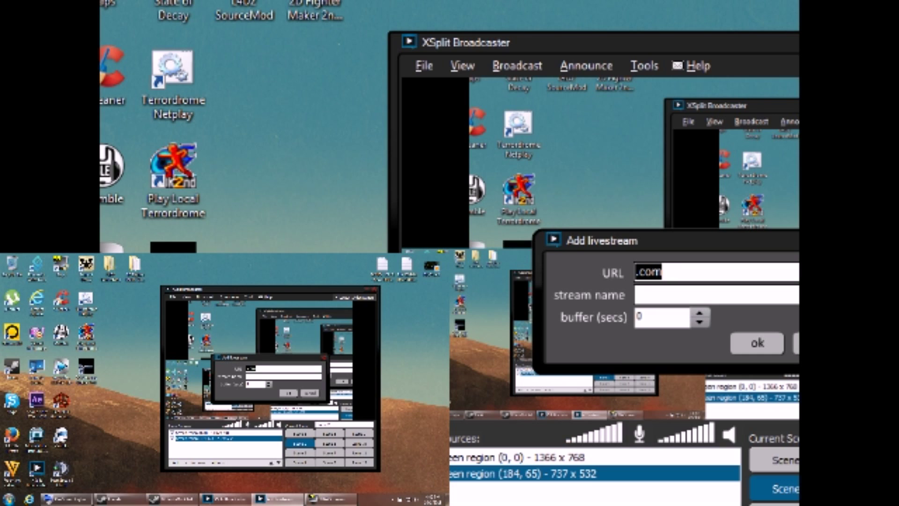
click(309, 393)
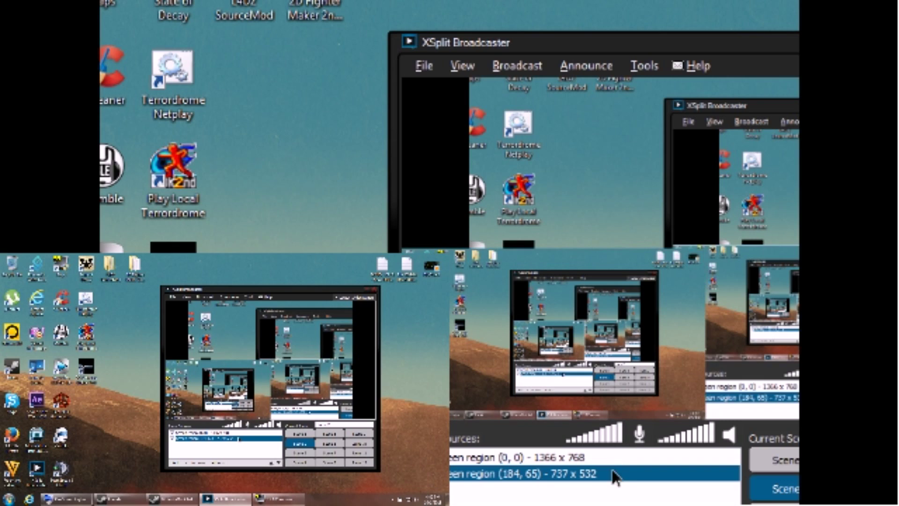
Remove the full-desktop 1366 x 768 screen region from the scene sources
click(198, 462)
click(217, 432)
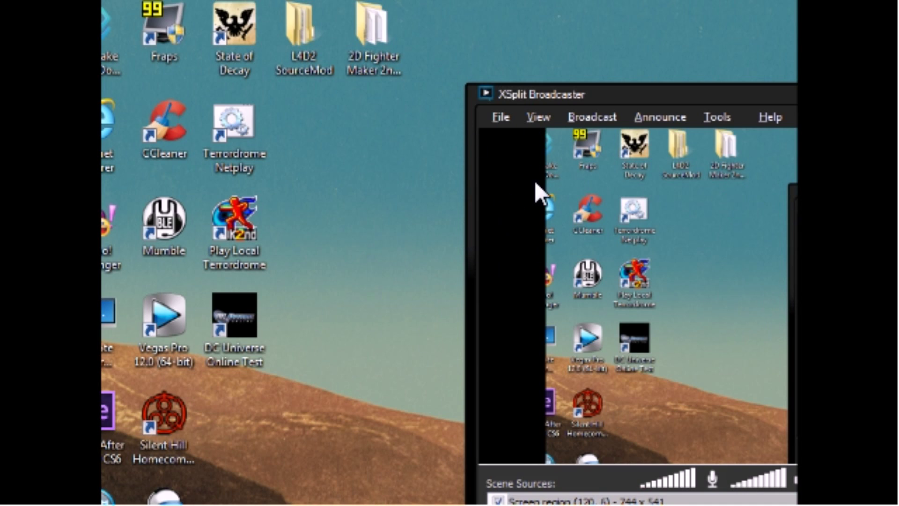
key(alt+f)
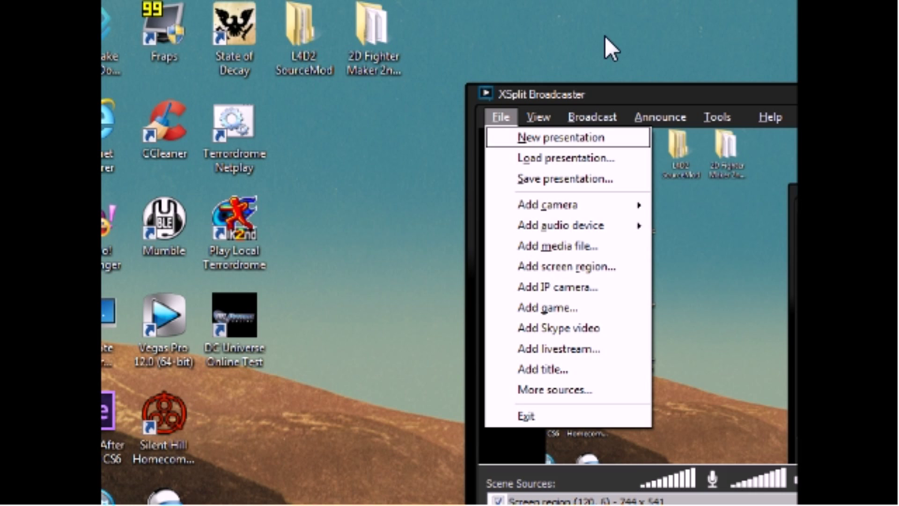
key(Escape)
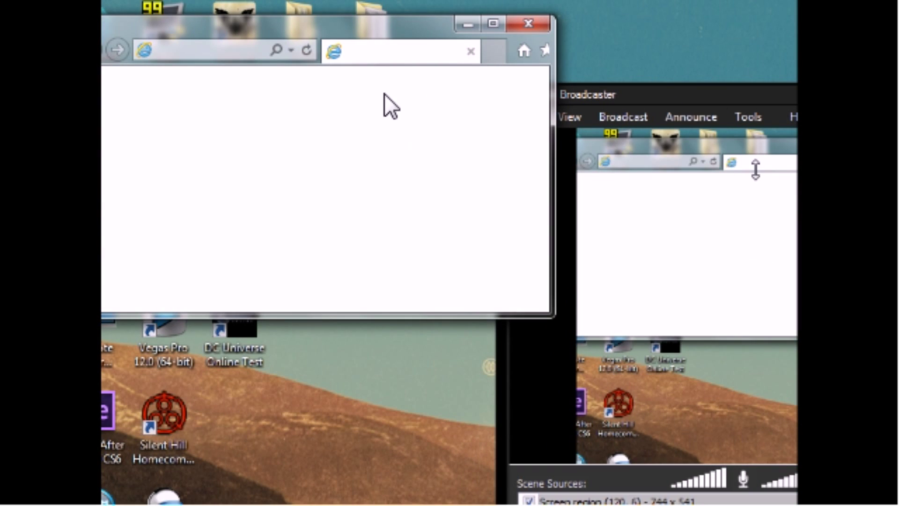
click(492, 23)
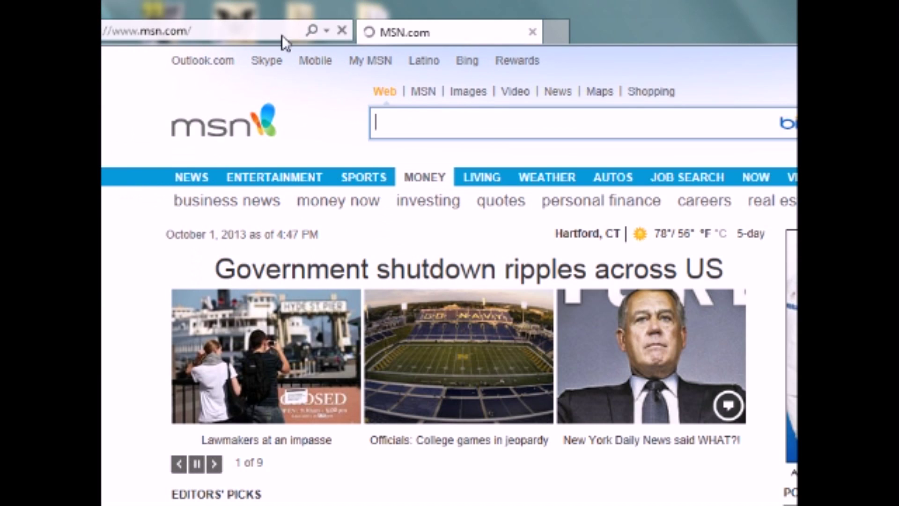
click(282, 31)
text(y)
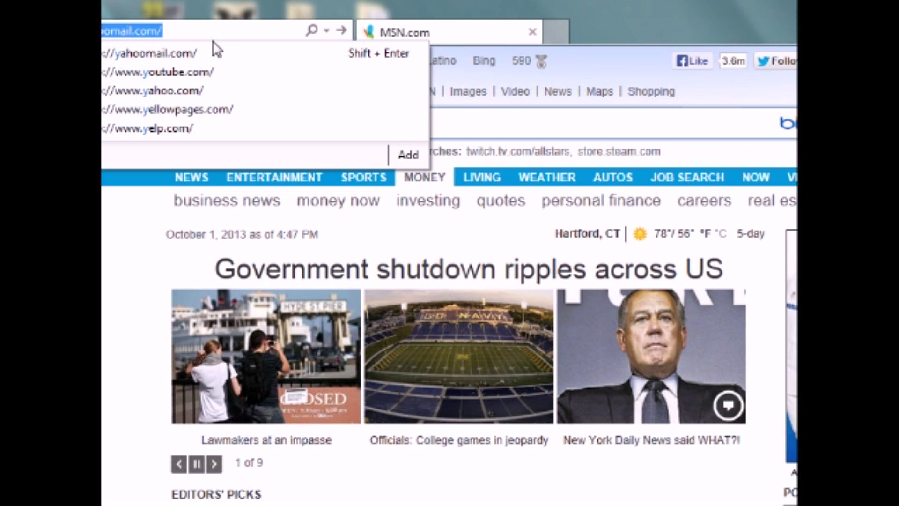
text(o)
key(Return)
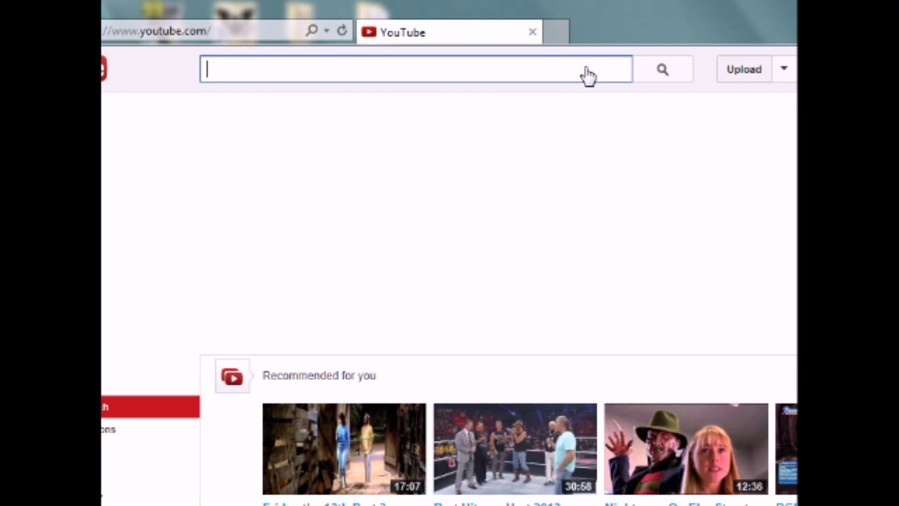
Open additional browser tabs with the YouTube home page loaded in each
click(567, 31)
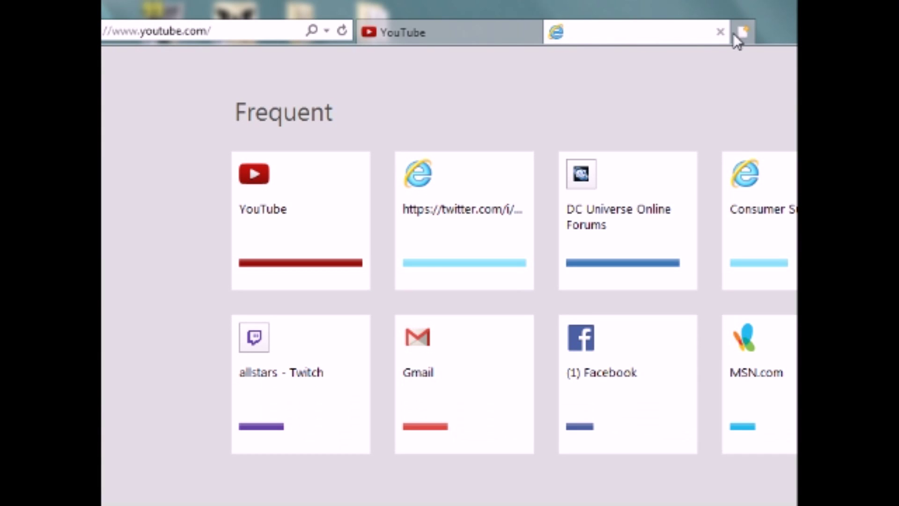
click(742, 32)
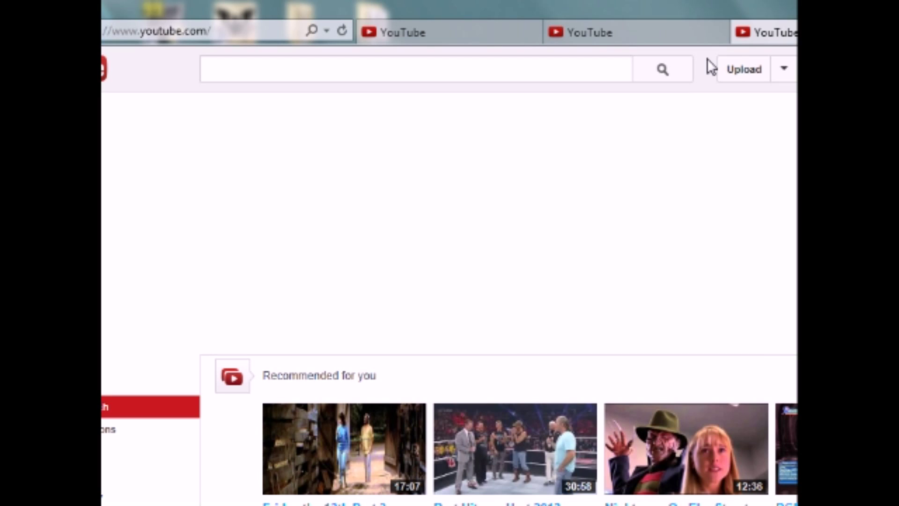
key(alt)
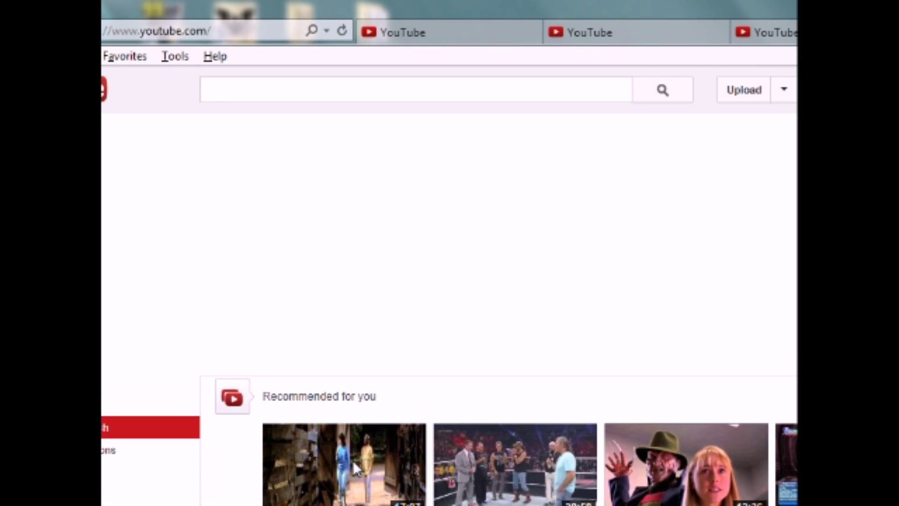
click(454, 31)
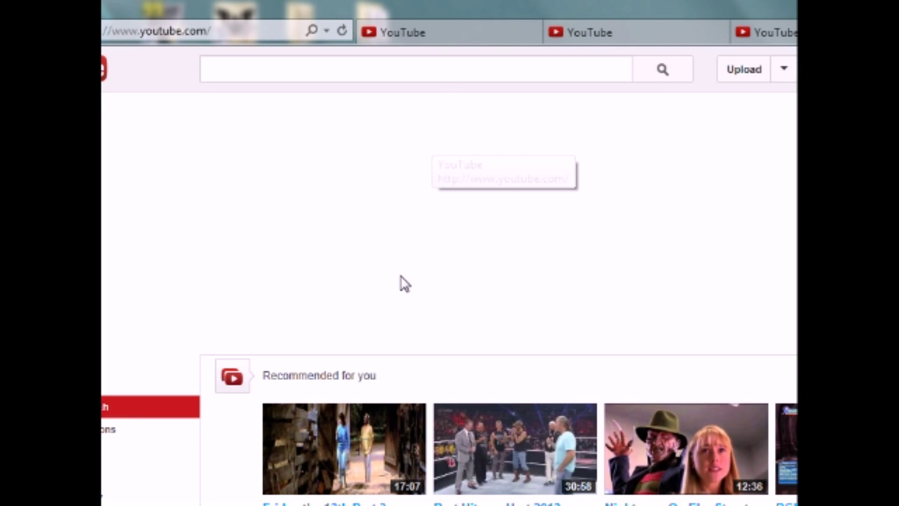
Play the recommended "Friday the 13th Part 3 - Horror Movie Review Guy" video and adjust its playback quality and player size
click(357, 450)
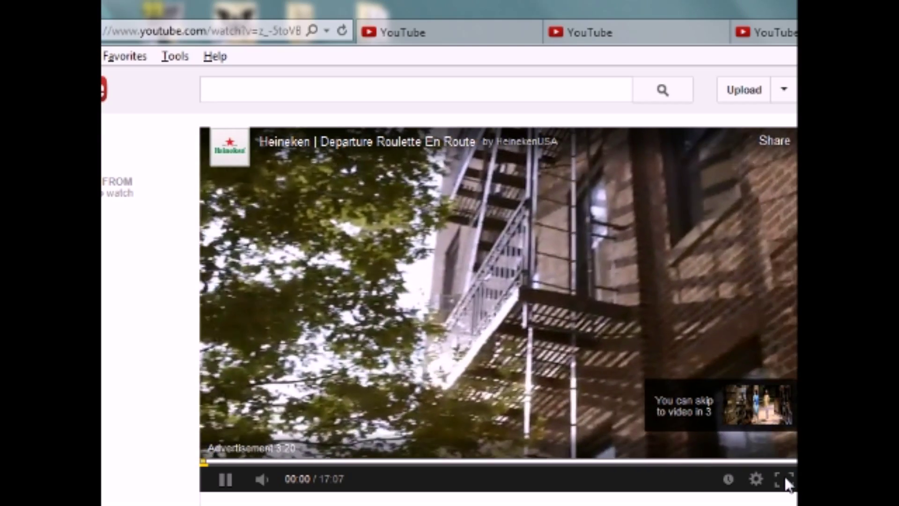
click(757, 483)
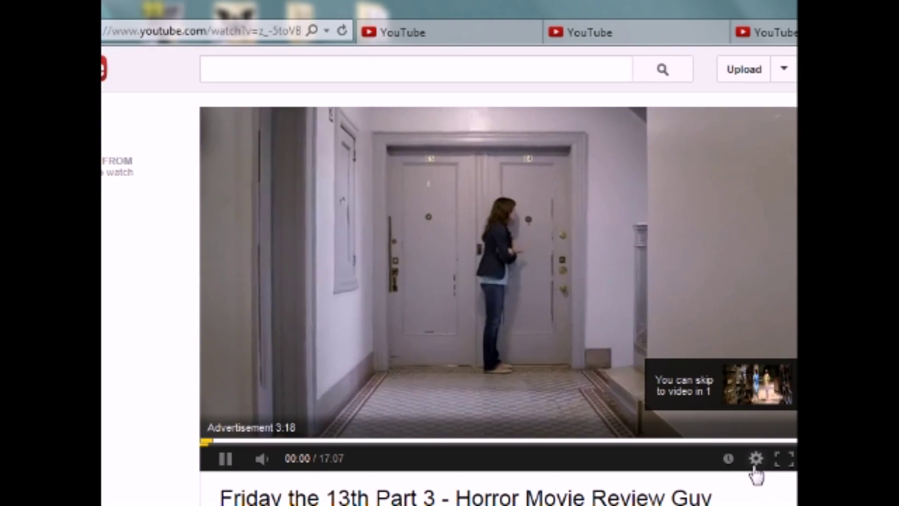
click(754, 465)
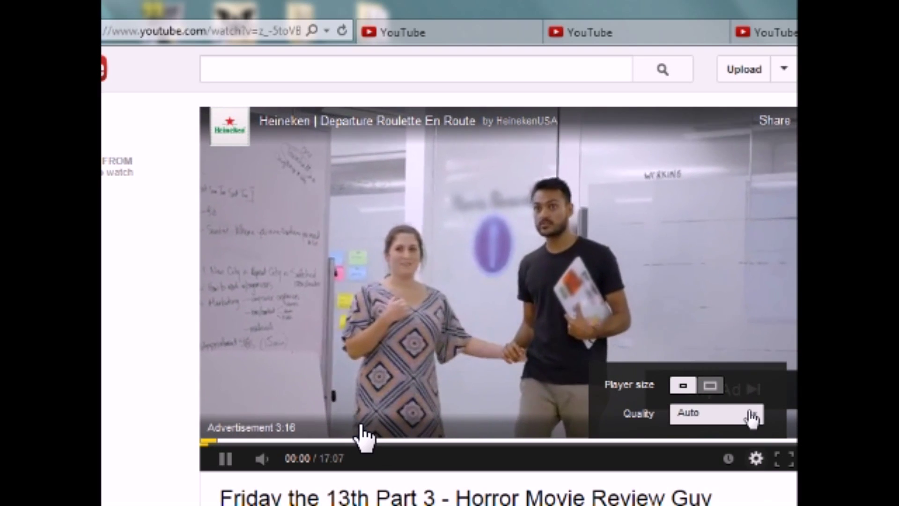
click(751, 414)
click(723, 309)
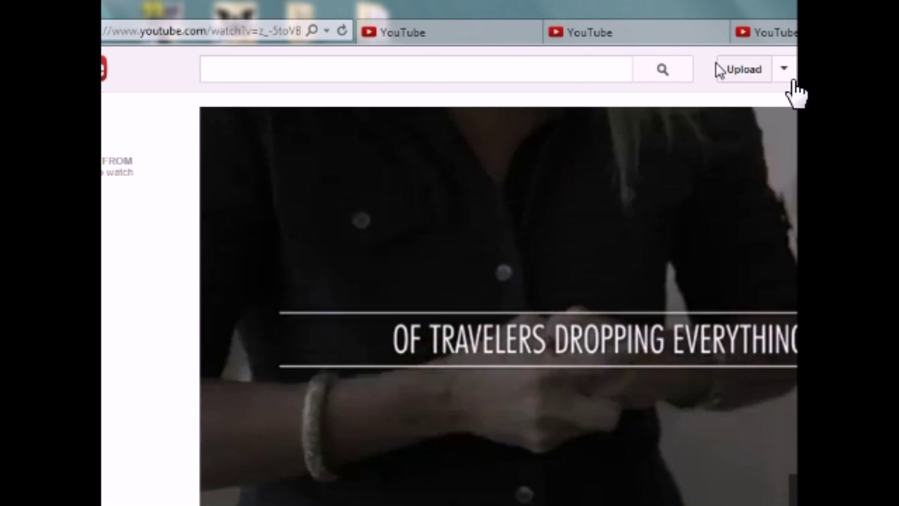
View the playing video in full screen, and return to the normal browser view
key(alt)
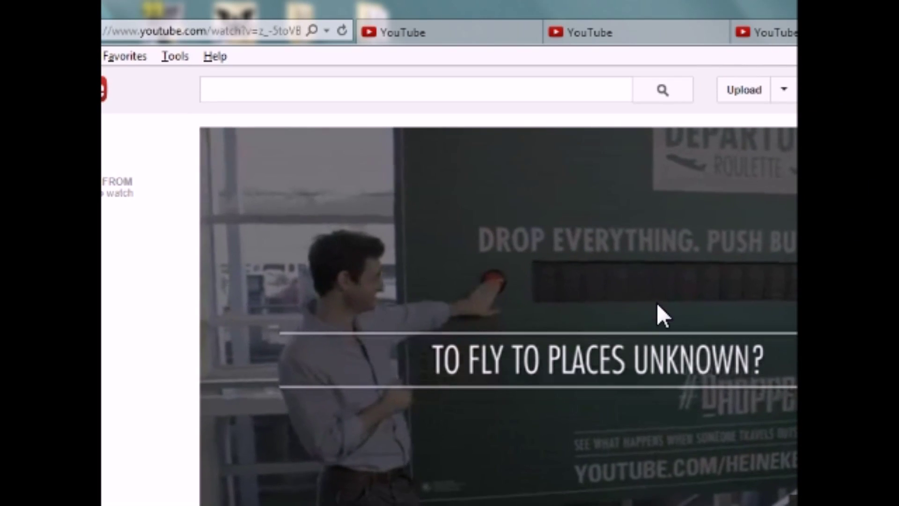
key(alt)
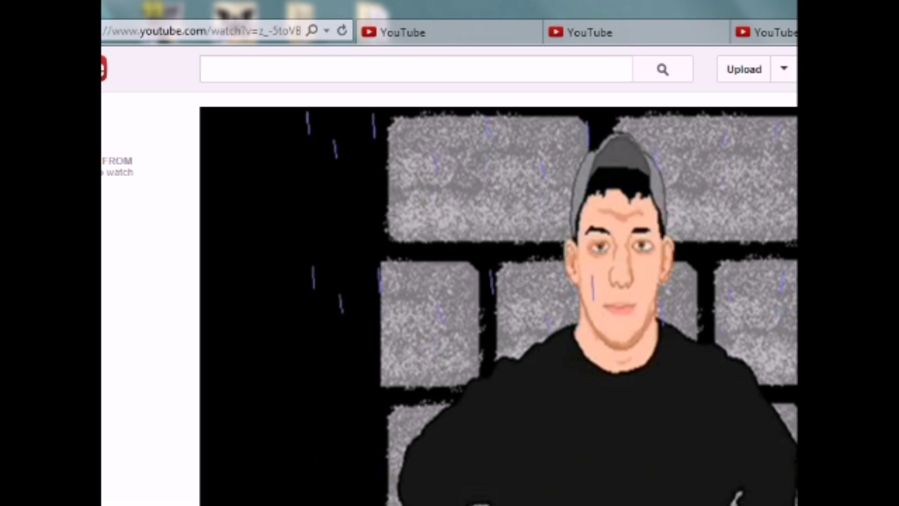
key(f)
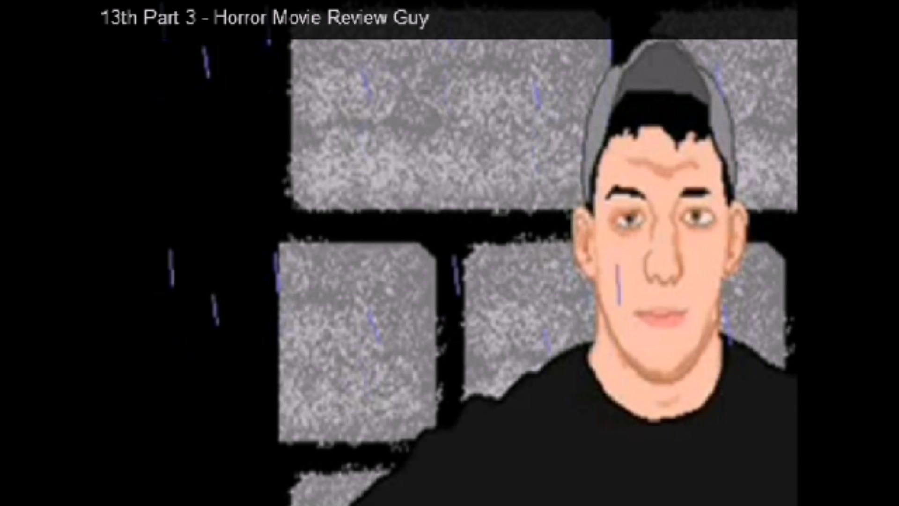
key(Escape)
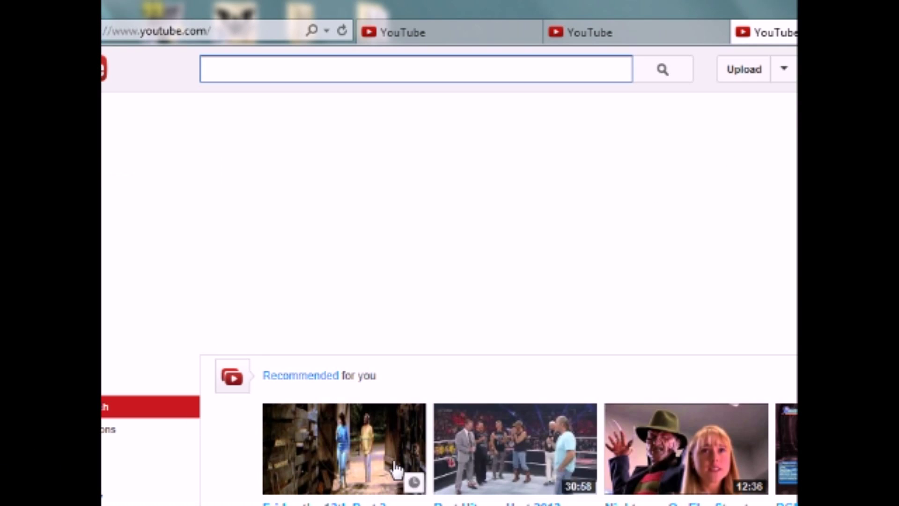
Start the recommended Friday the 13th Part 3 video in the third YouTube tab and switch back to the first tab
click(360, 454)
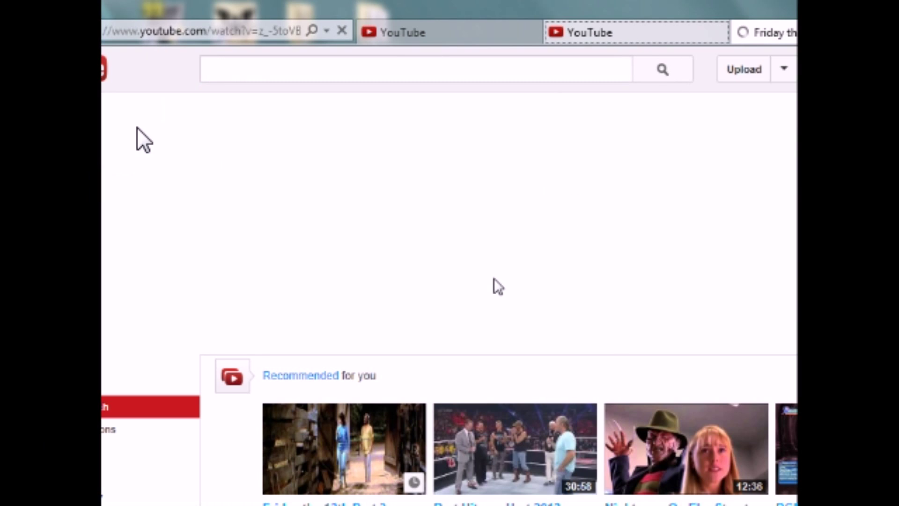
click(623, 33)
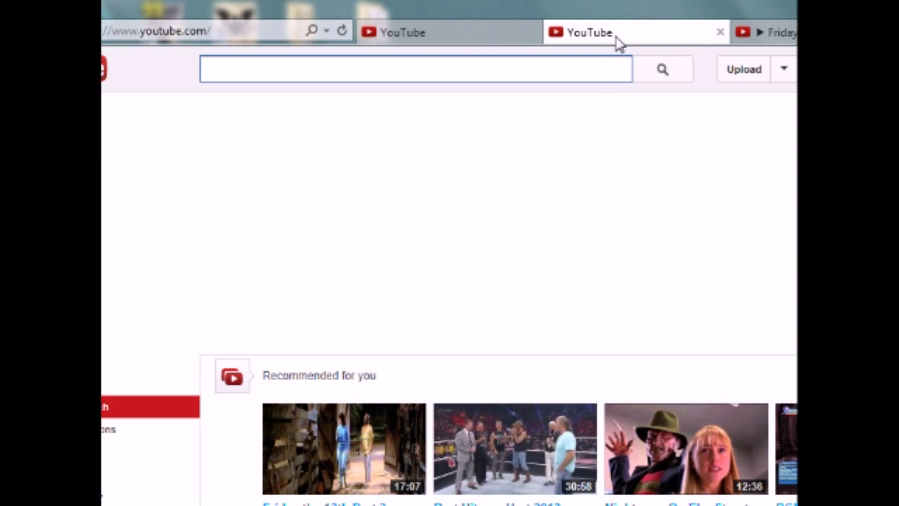
click(481, 32)
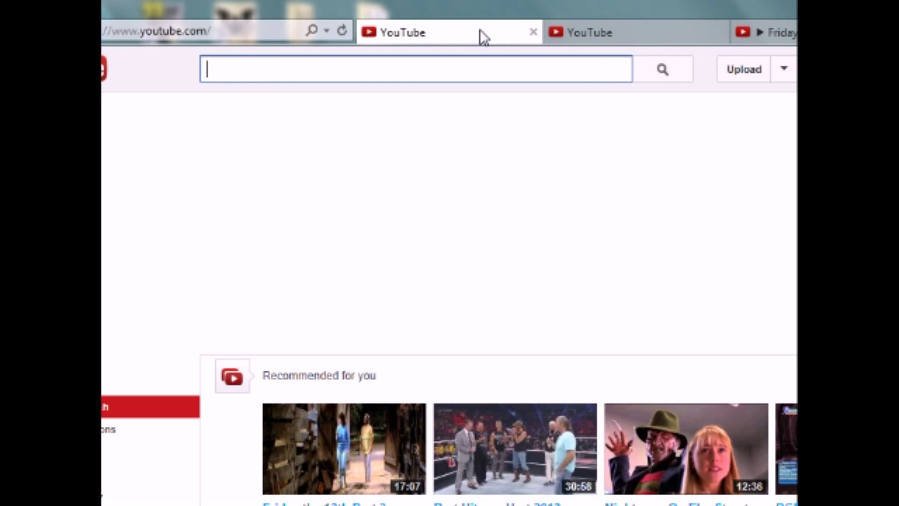
Switch to the tab playing the Friday the 13th Part 3 video and toggle its full-screen view on and off twice
click(624, 33)
click(768, 32)
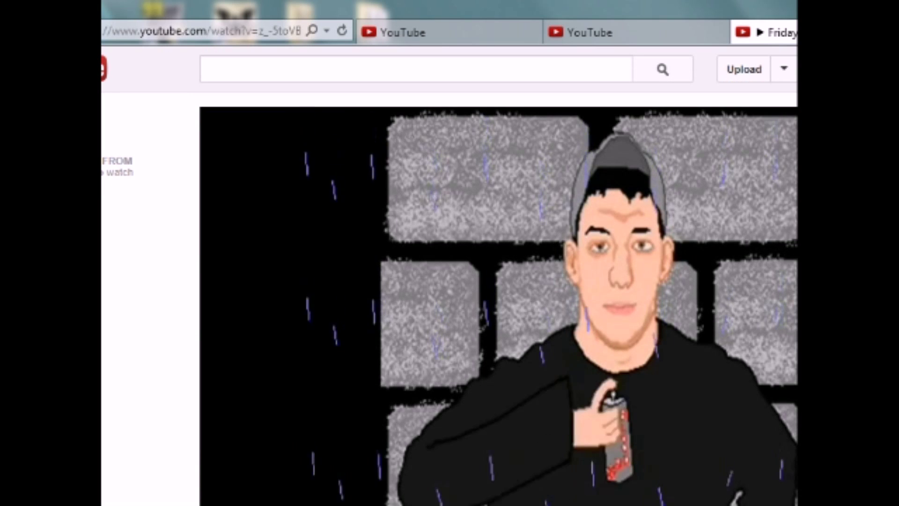
key(alt)
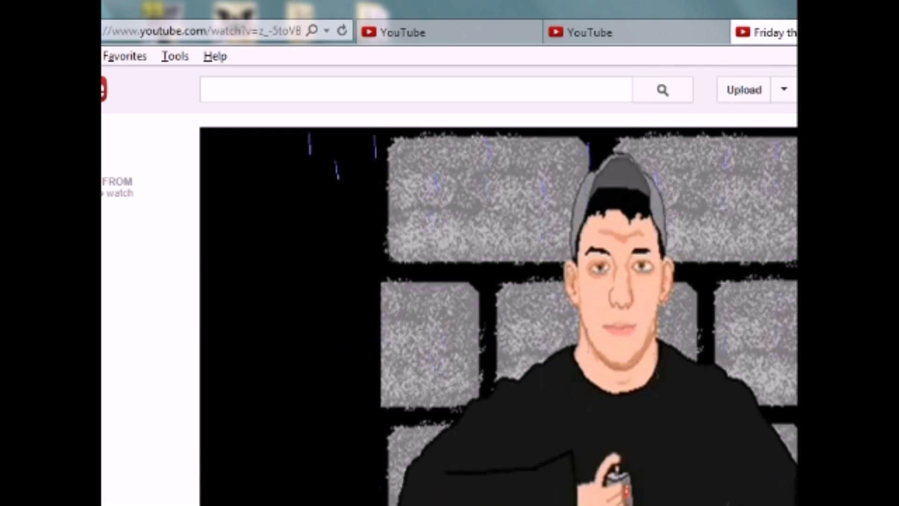
key(alt)
key(f)
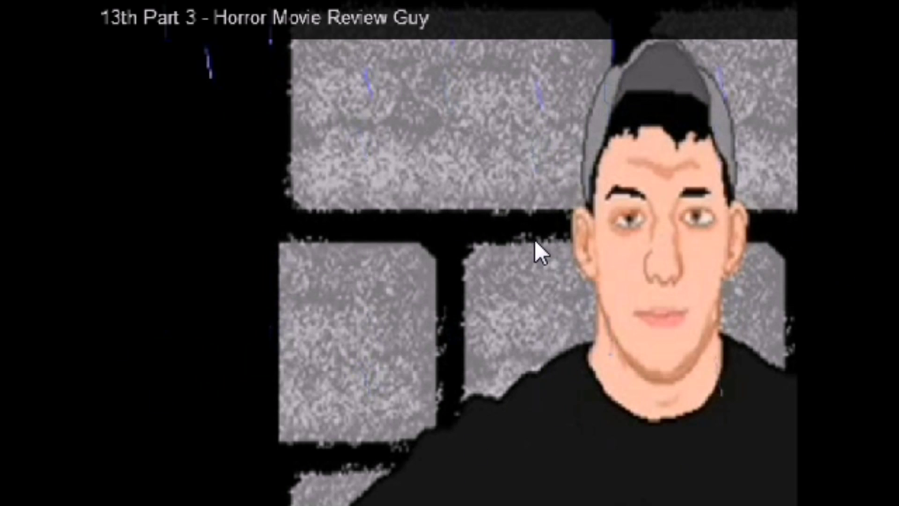
key(Escape)
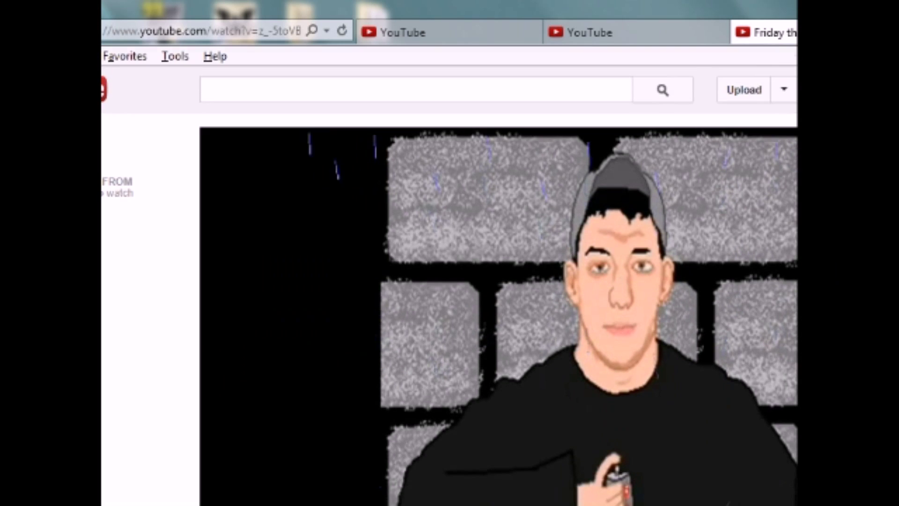
key(alt)
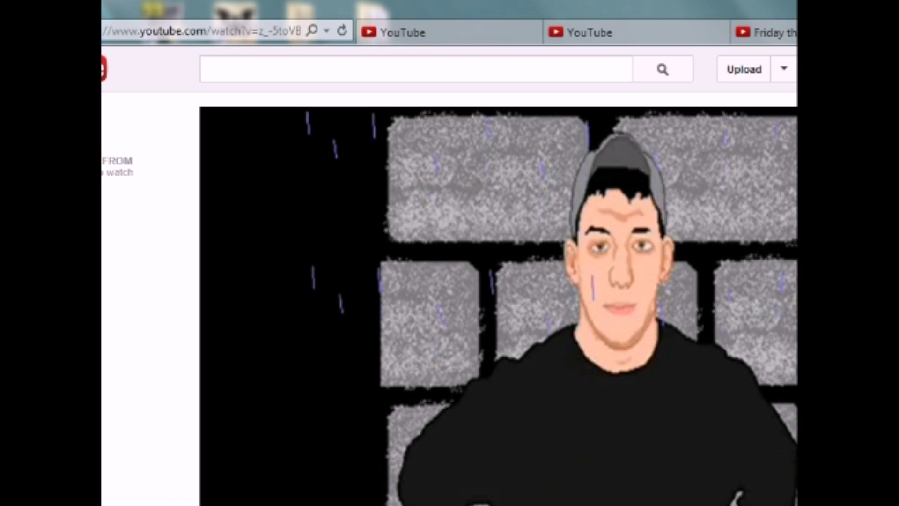
key(f)
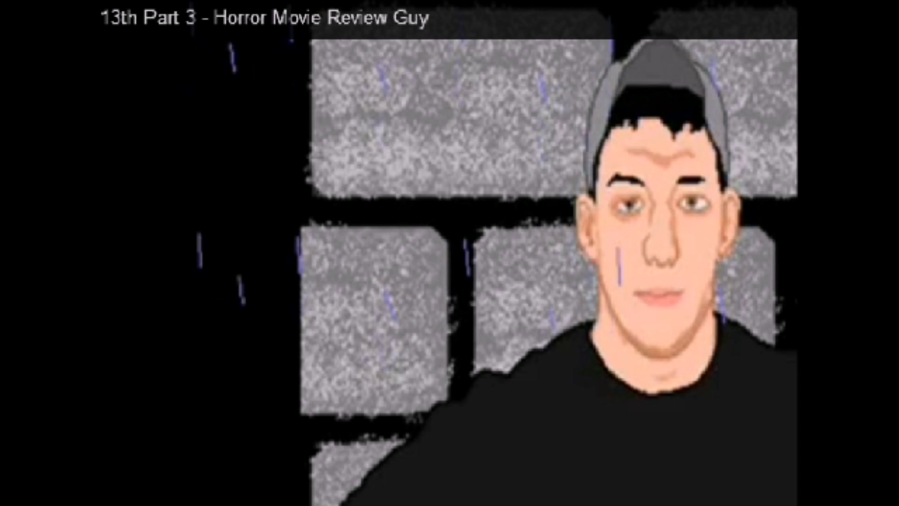
key(Escape)
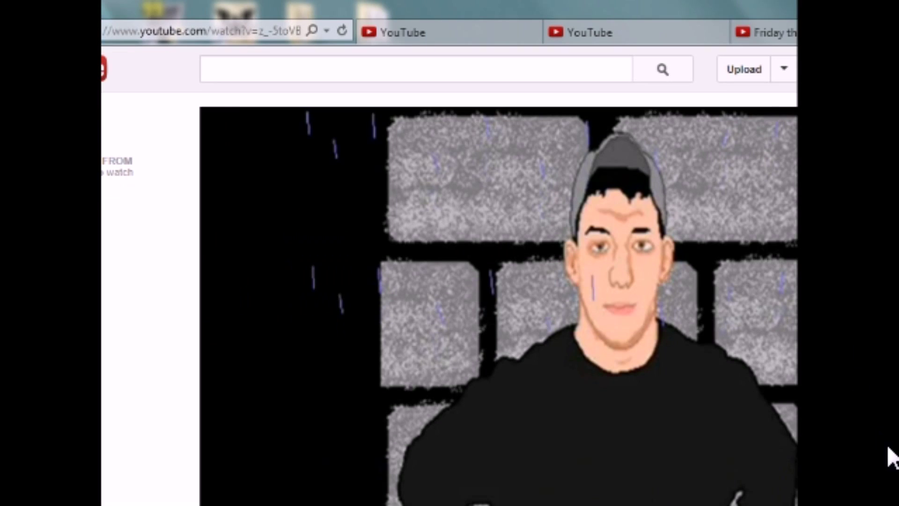
Close the playing video's tab and all remaining YouTube tabs to exit the browser
key(f)
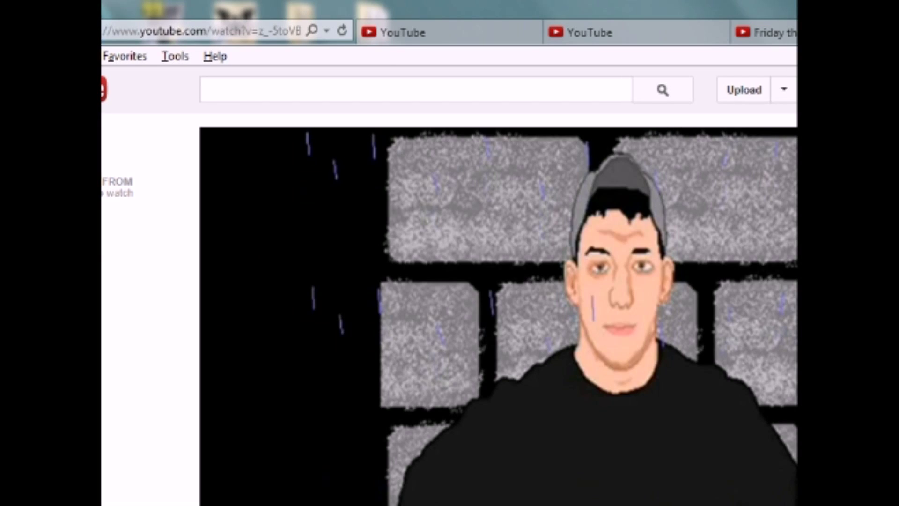
key(alt)
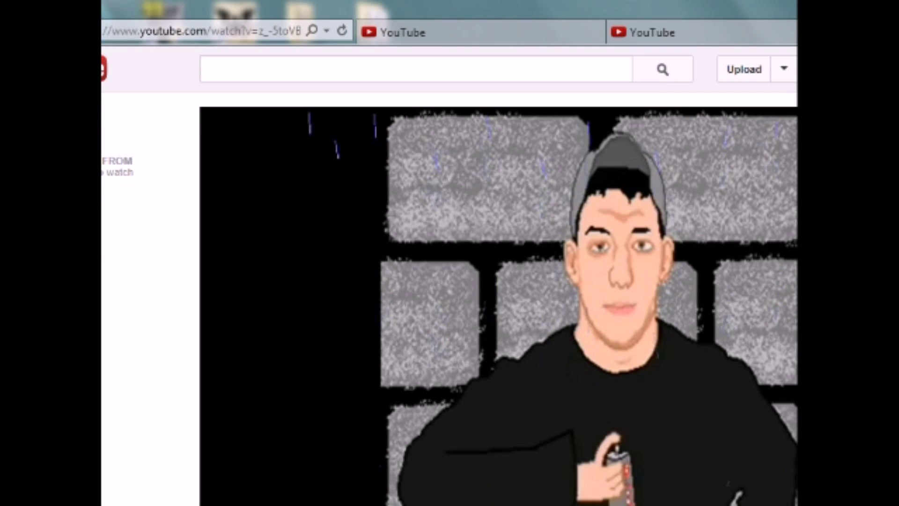
key(ctrl+w)
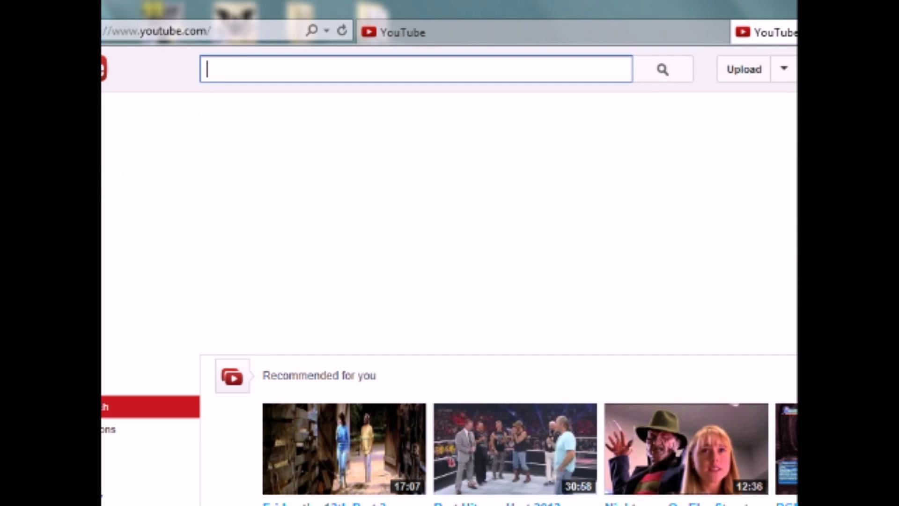
key(ctrl+w)
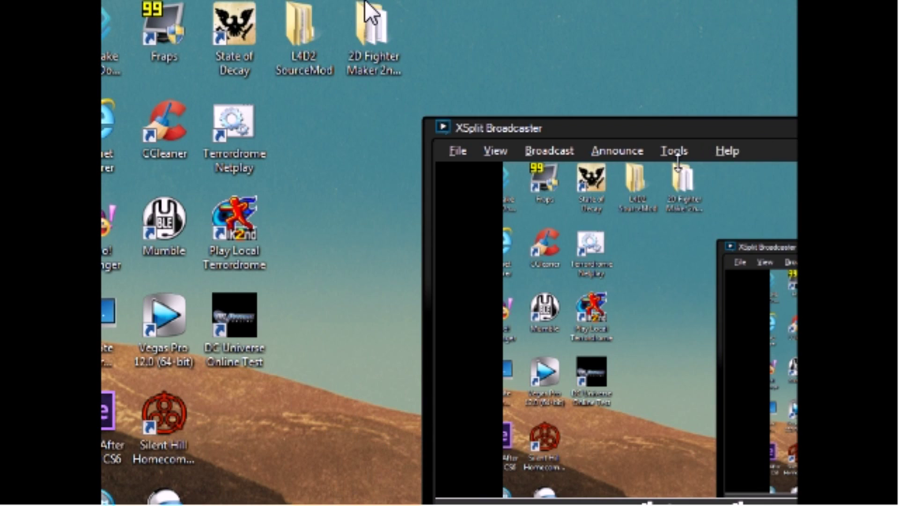
Switch to XSplit Broadcaster and browse the DCUO DLC8 videos folder for a media file to add
click(465, 157)
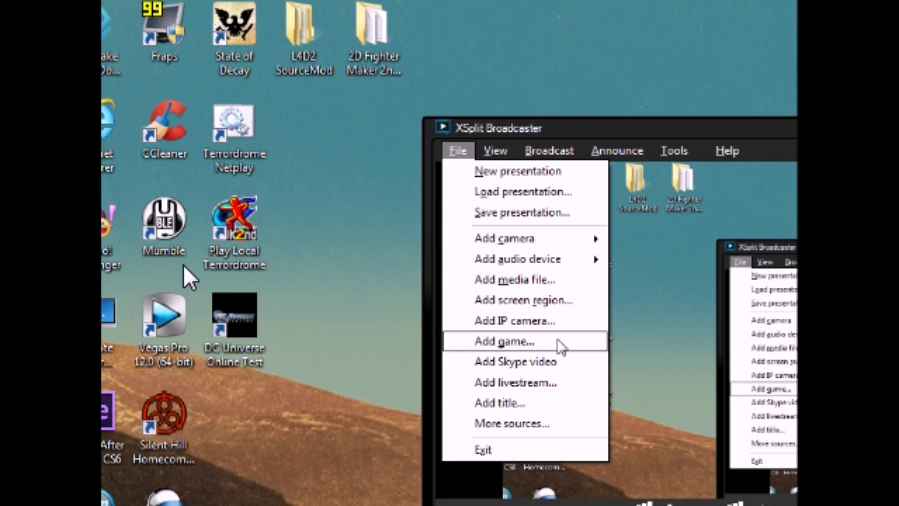
click(546, 294)
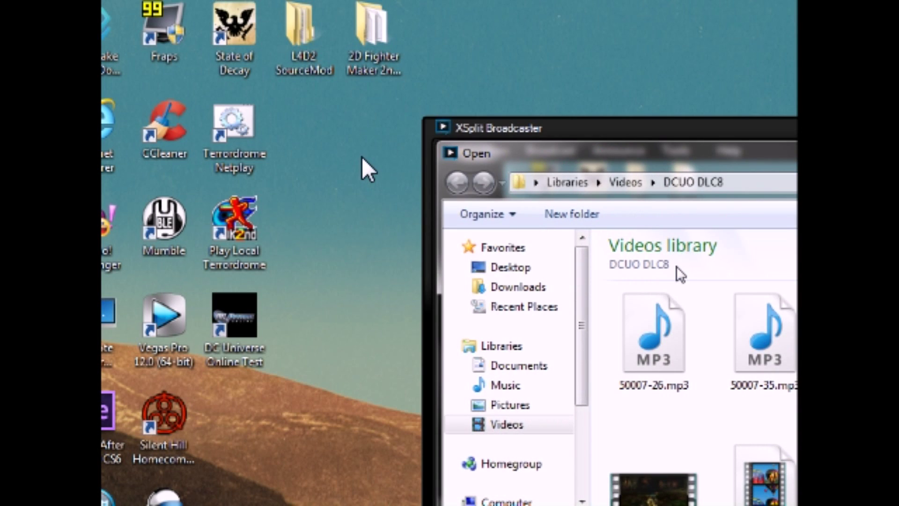
key(Escape)
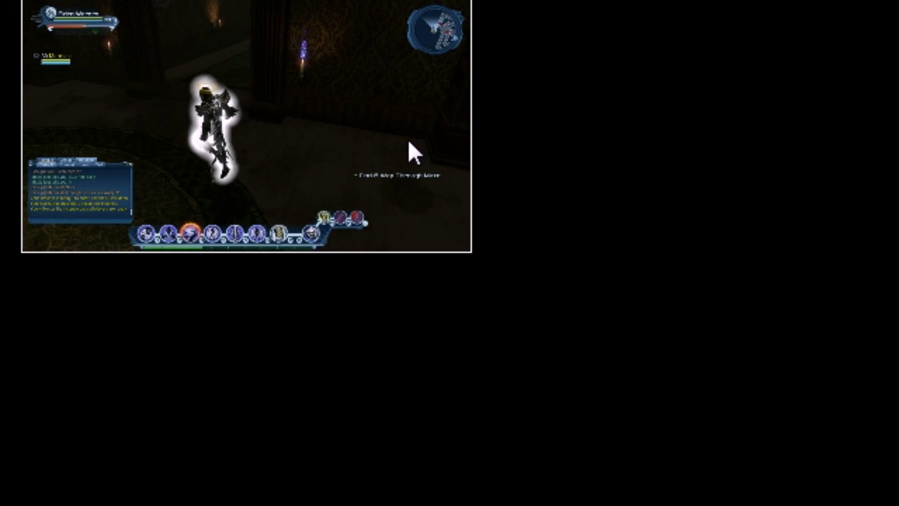
Move the second gameplay video into the scene's upper-right quadrant and shrink it to fit beside the first video
drag(409, 142, 712, 153)
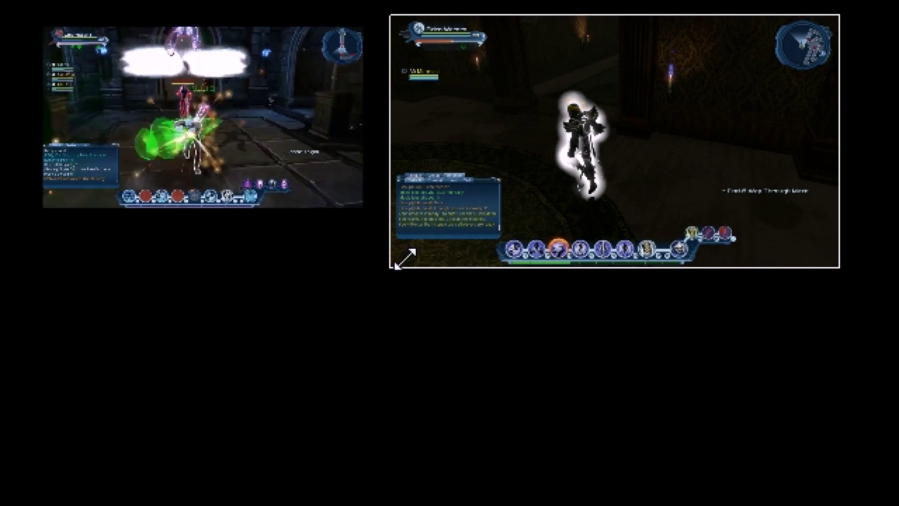
drag(395, 261, 476, 221)
drag(556, 149, 591, 138)
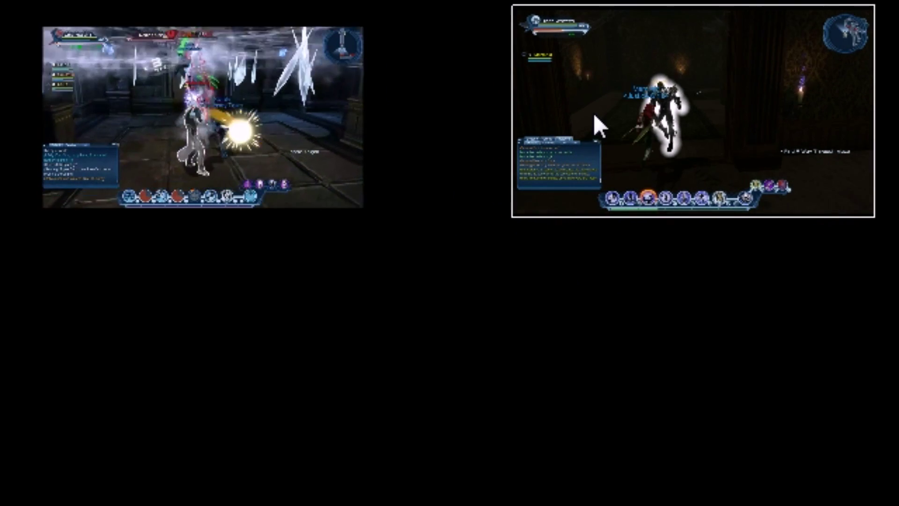
Shrink the third gameplay video and place it in the lower-left quadrant of the scene
click(69, 3)
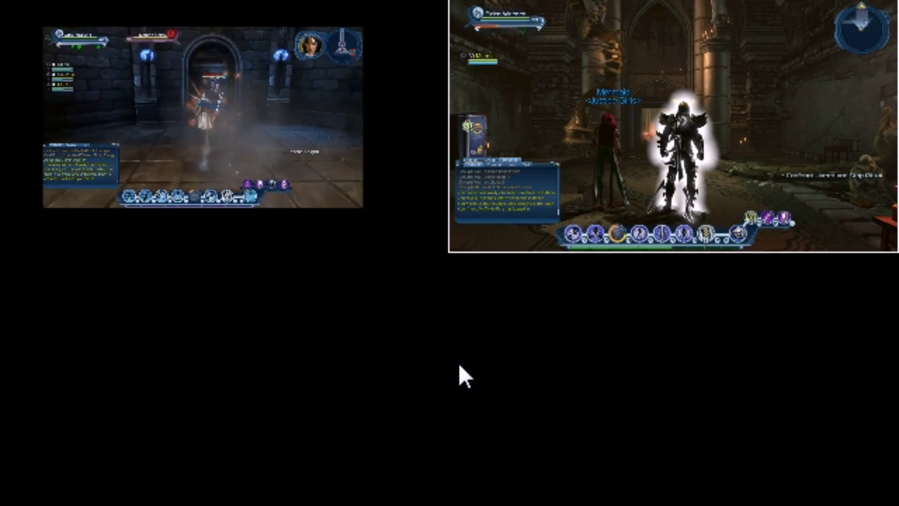
drag(869, 43, 496, 278)
drag(523, 237, 371, 295)
drag(254, 347, 240, 330)
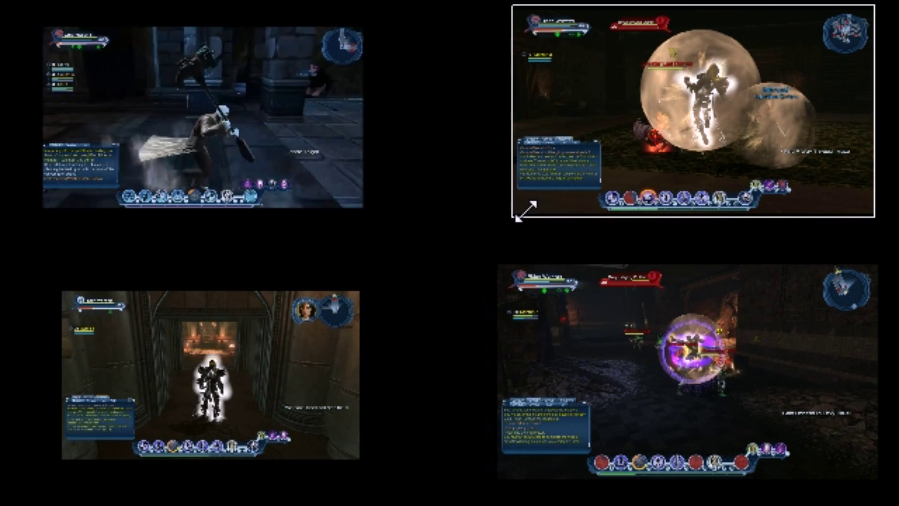
Enlarge the four gameplay videos so each one fills most of its own quadrant of the scene
drag(526, 210, 471, 263)
click(515, 275)
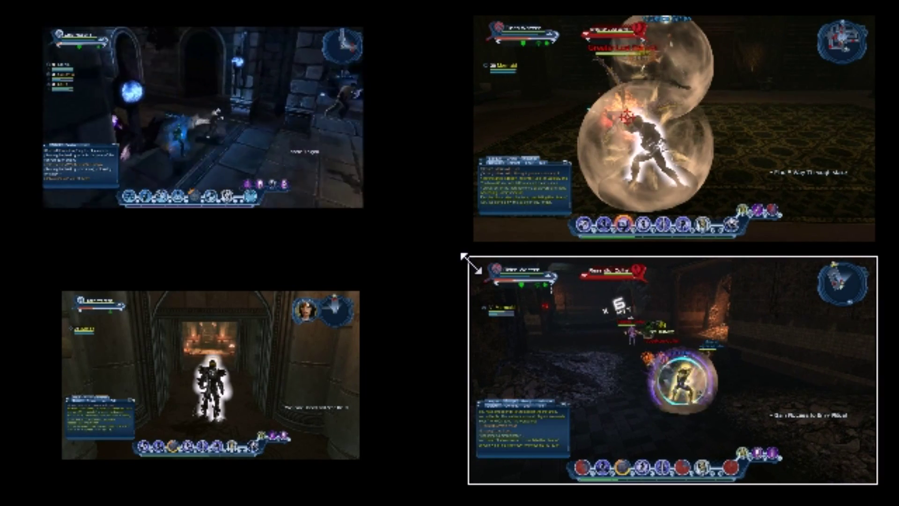
click(279, 369)
drag(357, 292, 421, 262)
click(302, 164)
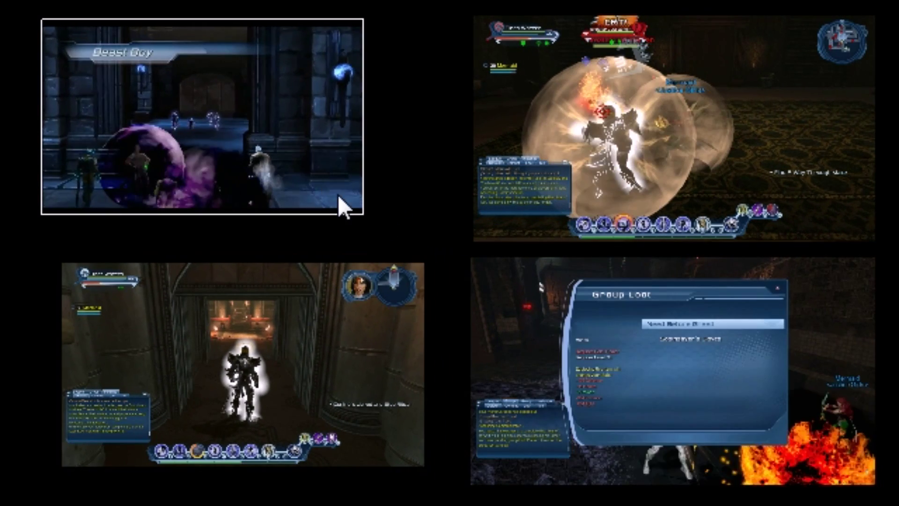
drag(358, 215, 440, 240)
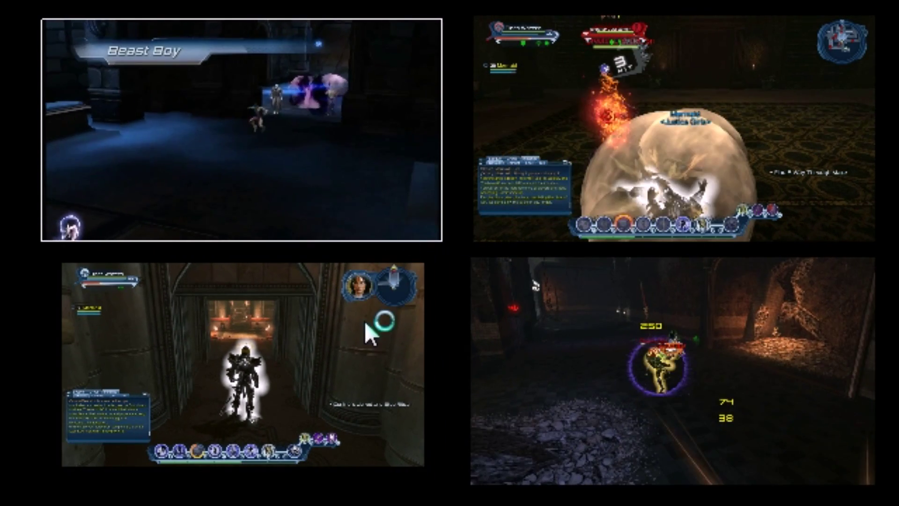
click(364, 321)
drag(415, 459, 443, 475)
click(375, 46)
click(367, 6)
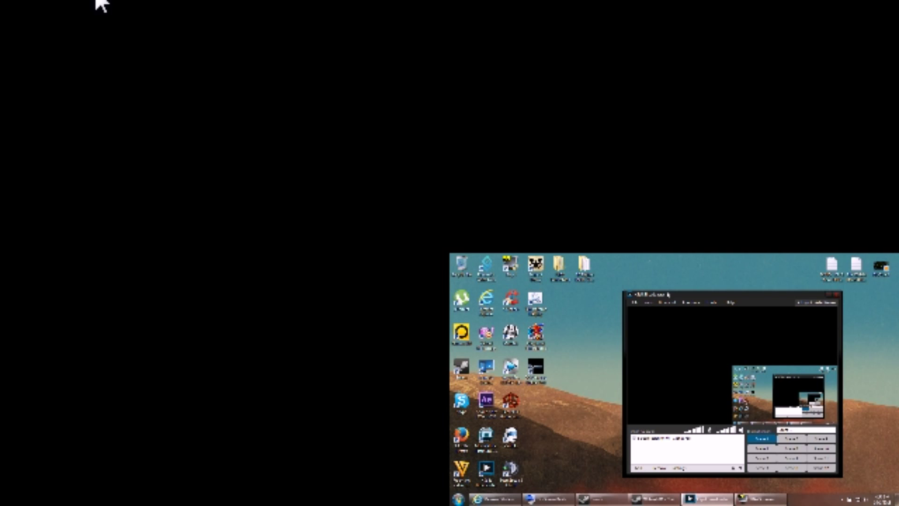
Add a second screen region source showing part of the desktop and remove it from the scene
click(635, 303)
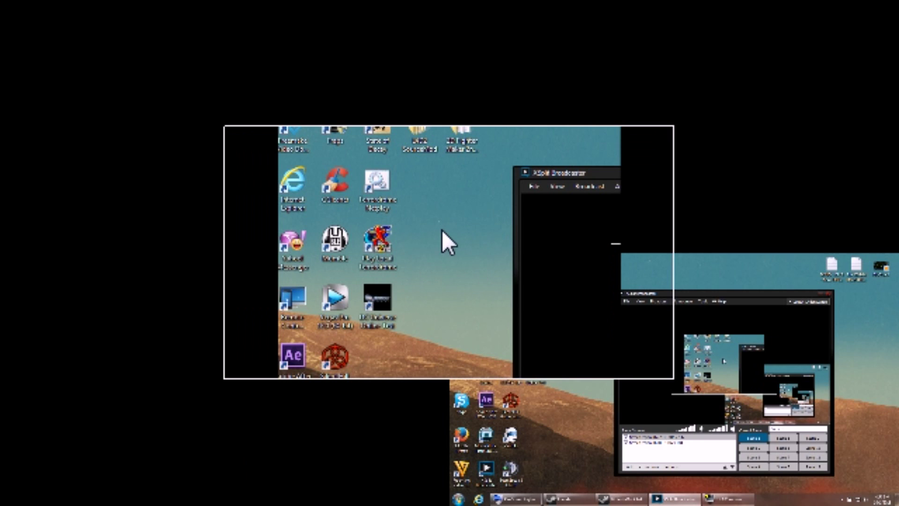
click(649, 466)
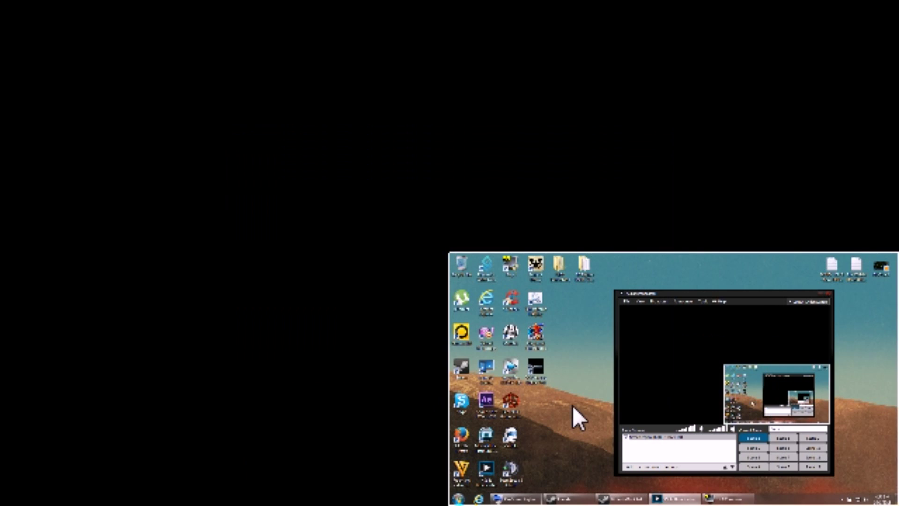